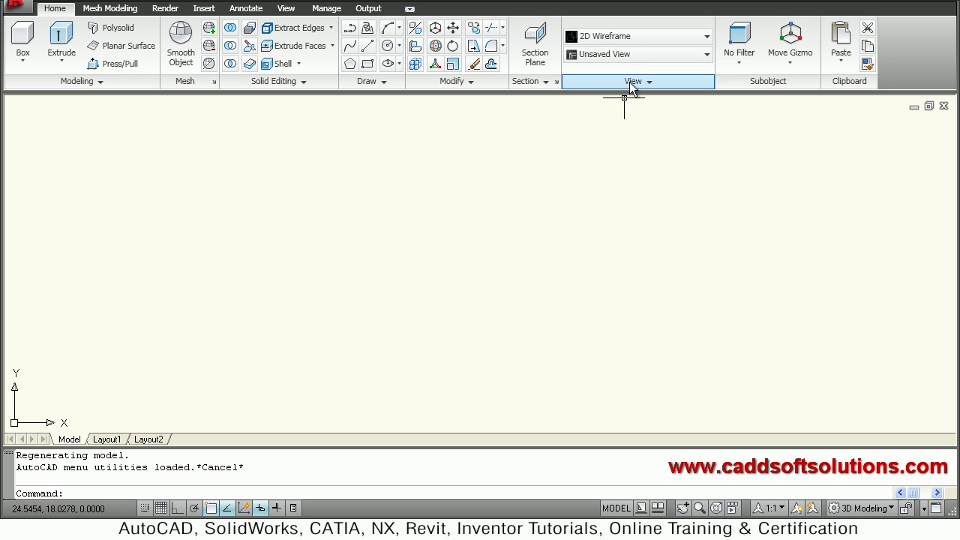
Switch to the SE Isometric view and set the UCS icon to Noorigin
click(627, 54)
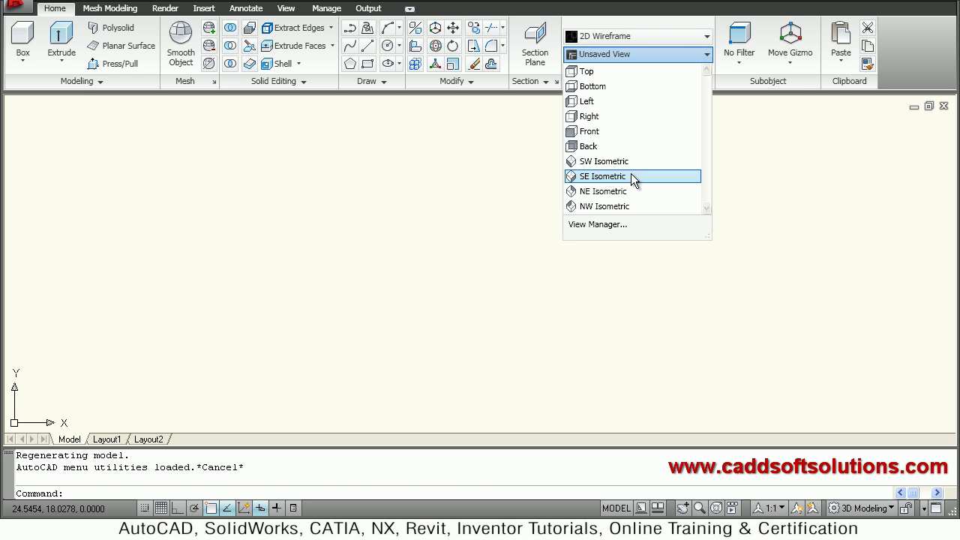
click(631, 176)
text(ucsicon)
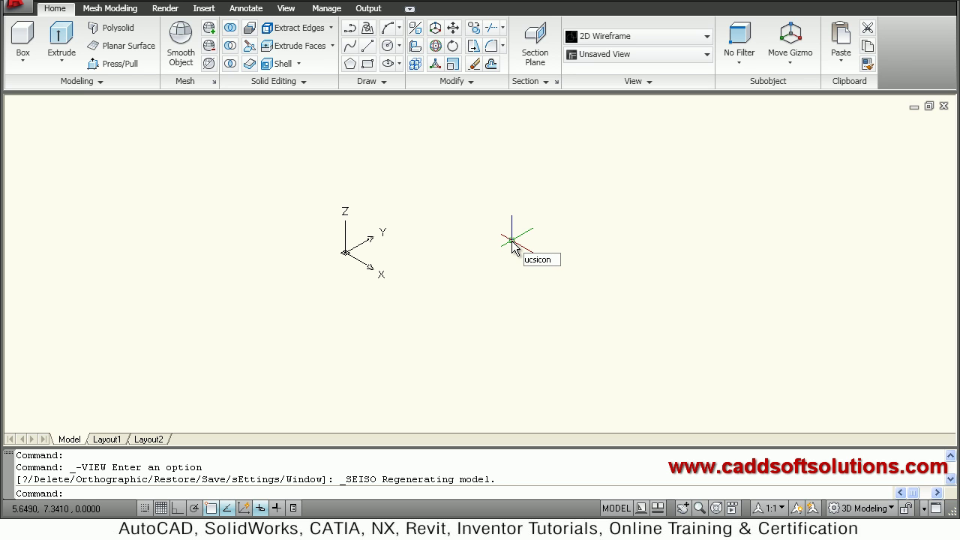
key(Return)
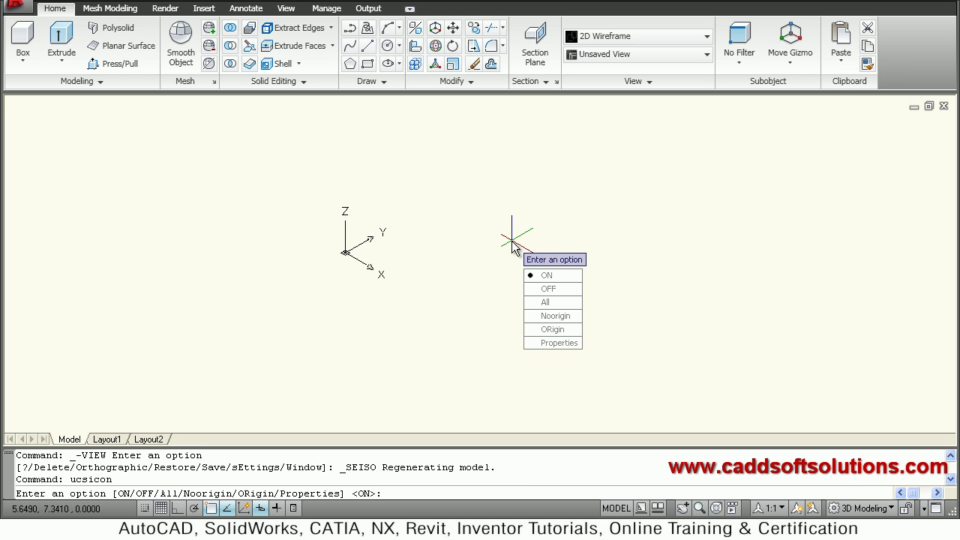
text(n)
key(Return)
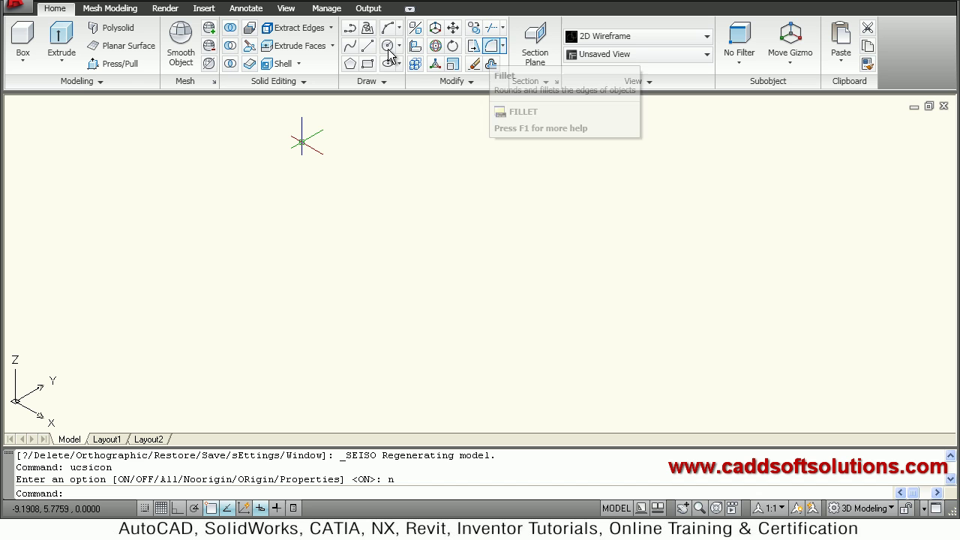
Draw a rectangle and press/pull its area up 4 units into a box
click(367, 66)
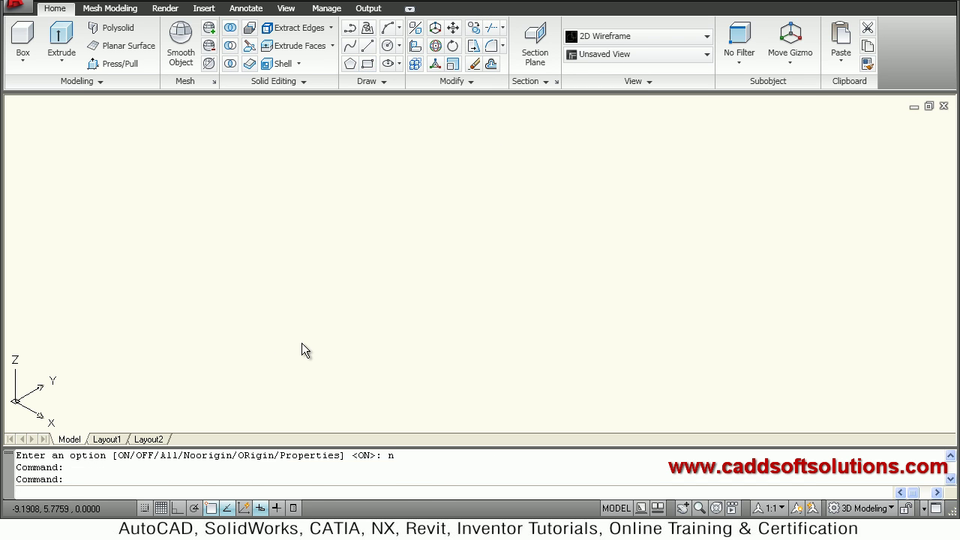
click(307, 335)
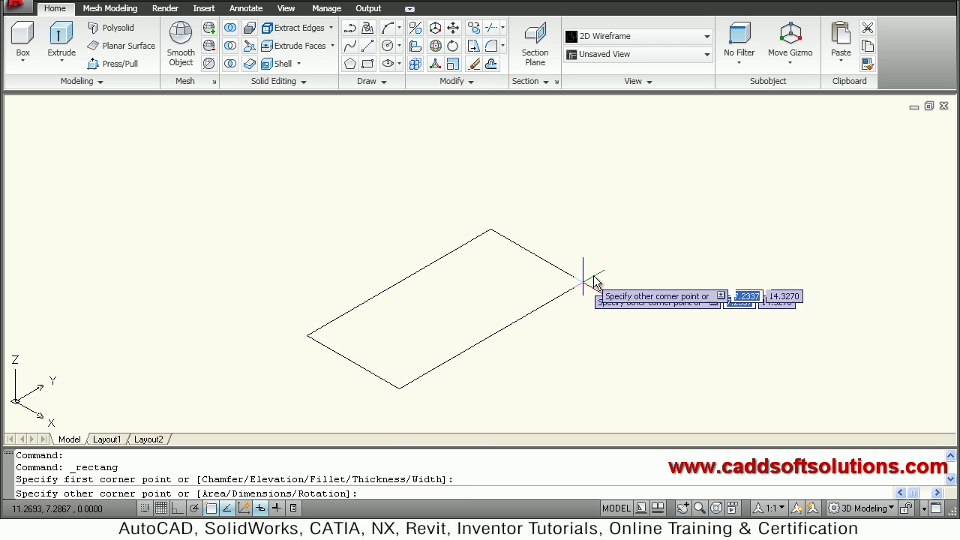
click(634, 272)
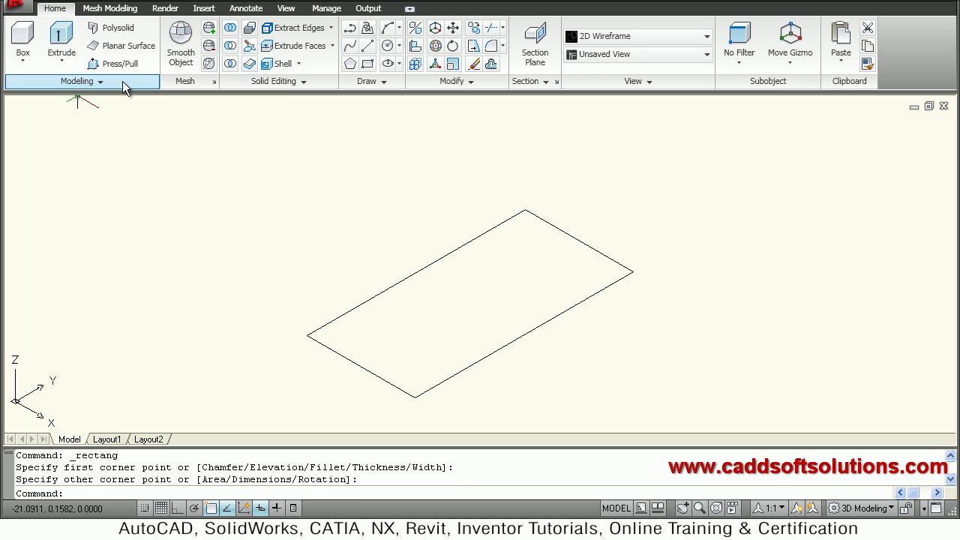
click(410, 346)
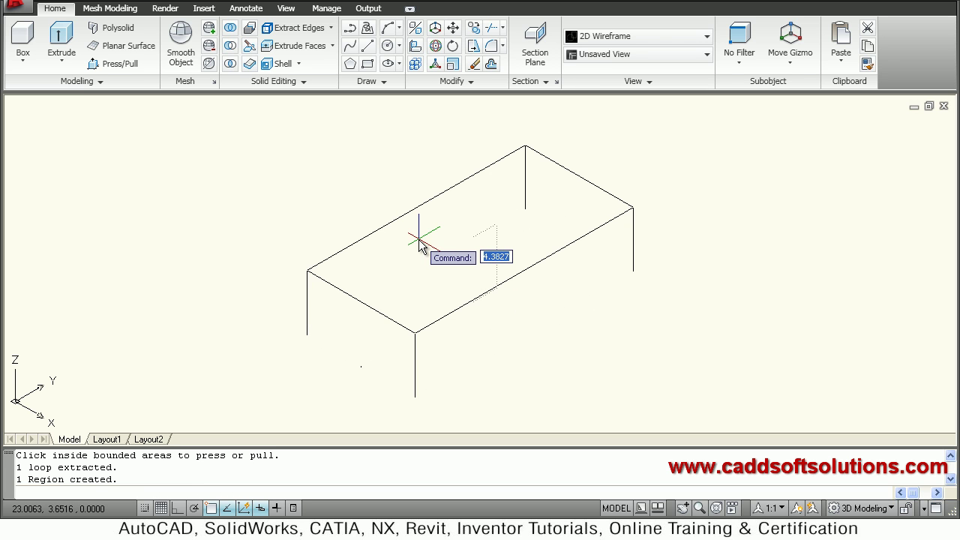
text(4)
key(Return)
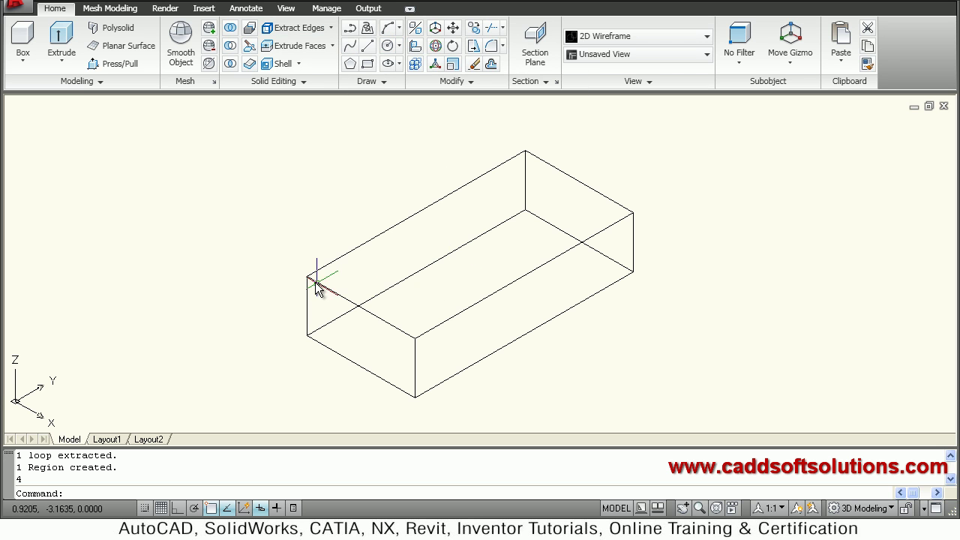
Draw a circle centred on a top corner of the box
click(388, 46)
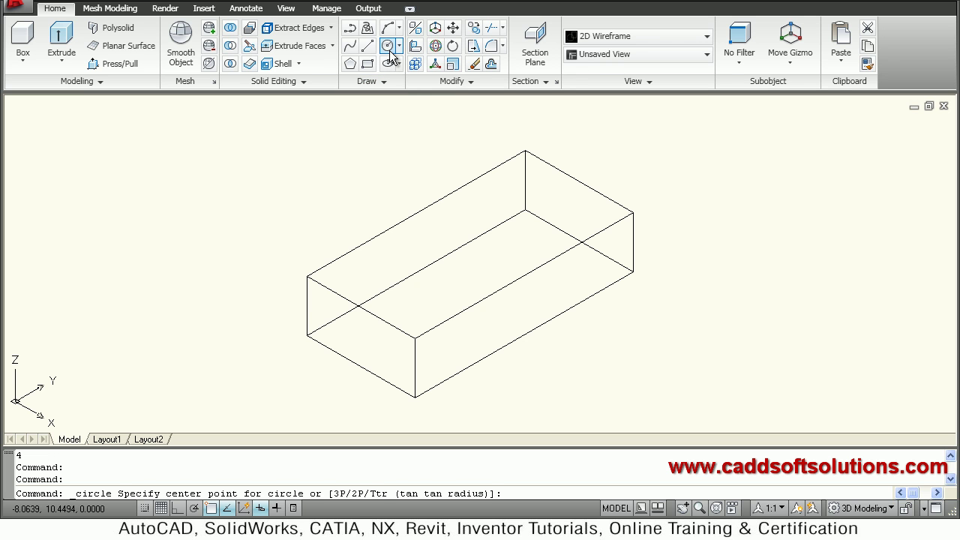
click(308, 277)
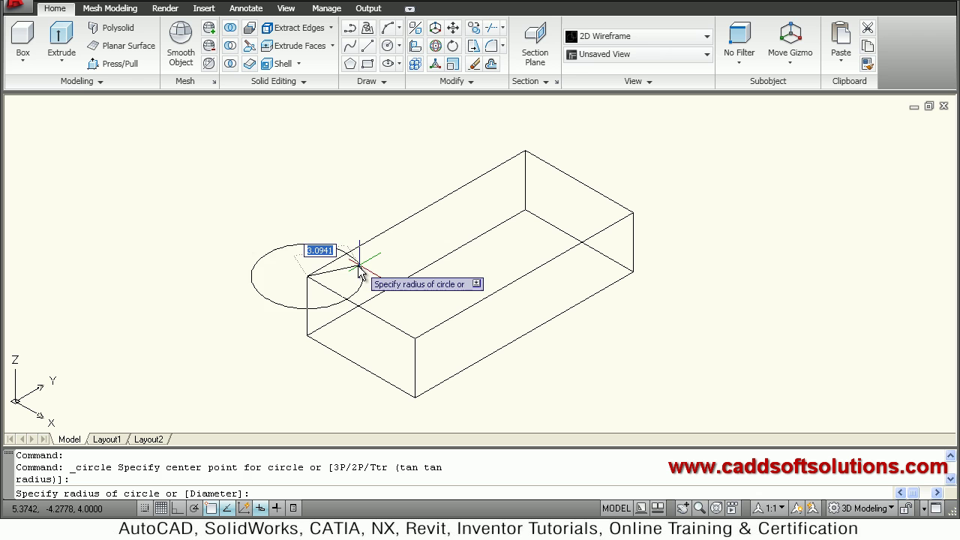
click(357, 272)
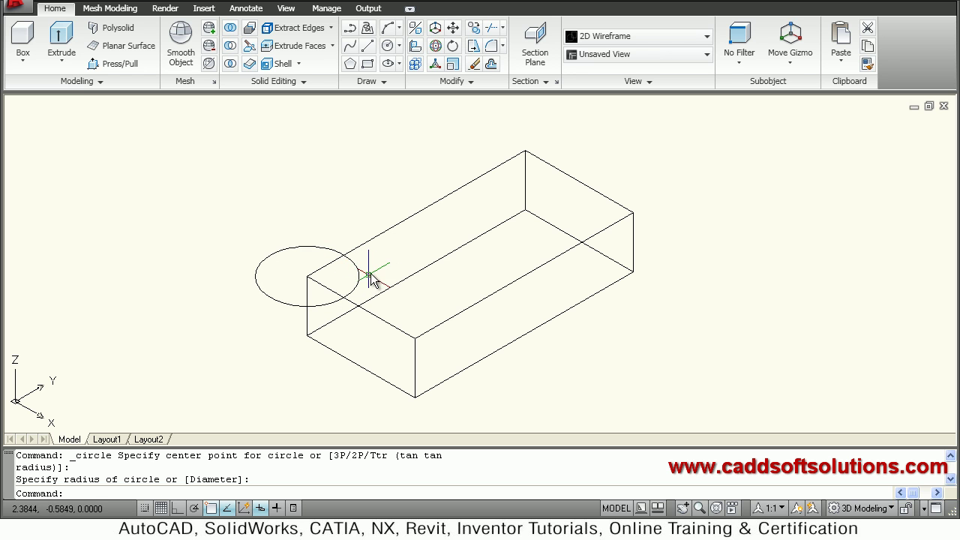
text(m)
With Ortho on, move the circle straight up to the box's top height
key(Return)
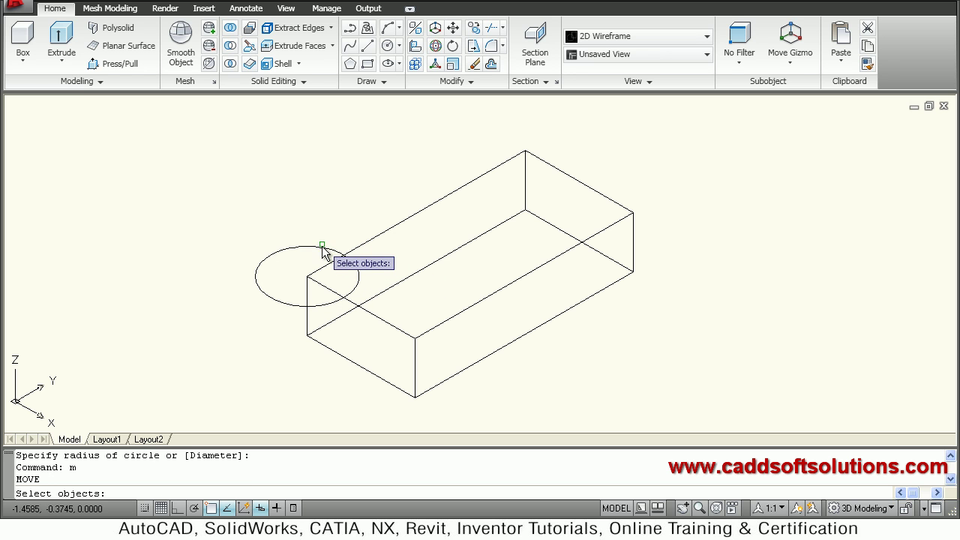
click(323, 254)
key(Return)
click(320, 209)
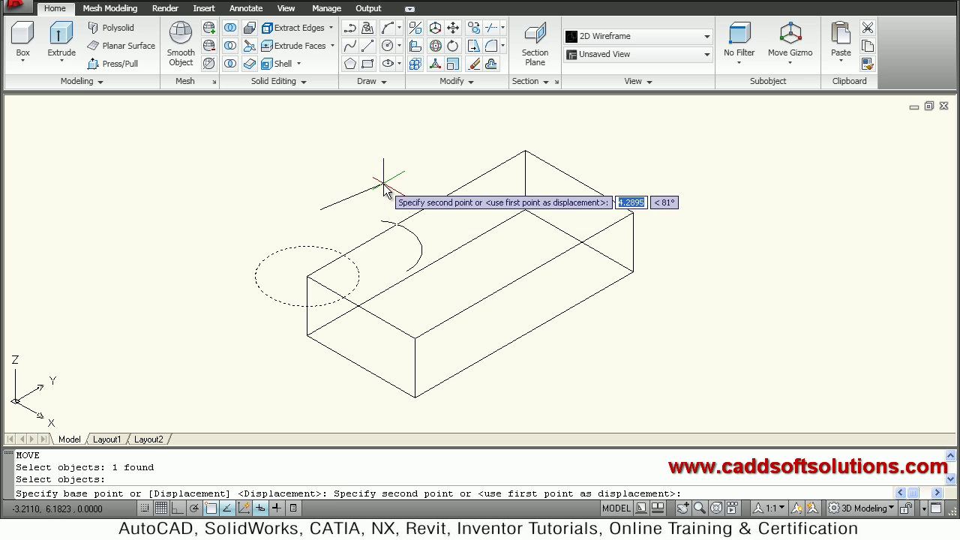
key(F8)
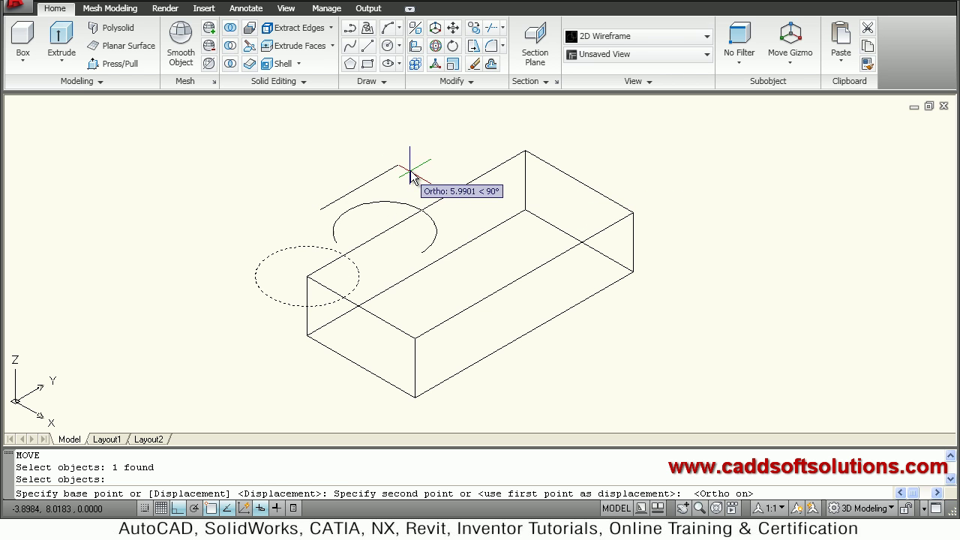
click(413, 171)
Begin a second move of the circle, picking its base point
key(Return)
click(385, 199)
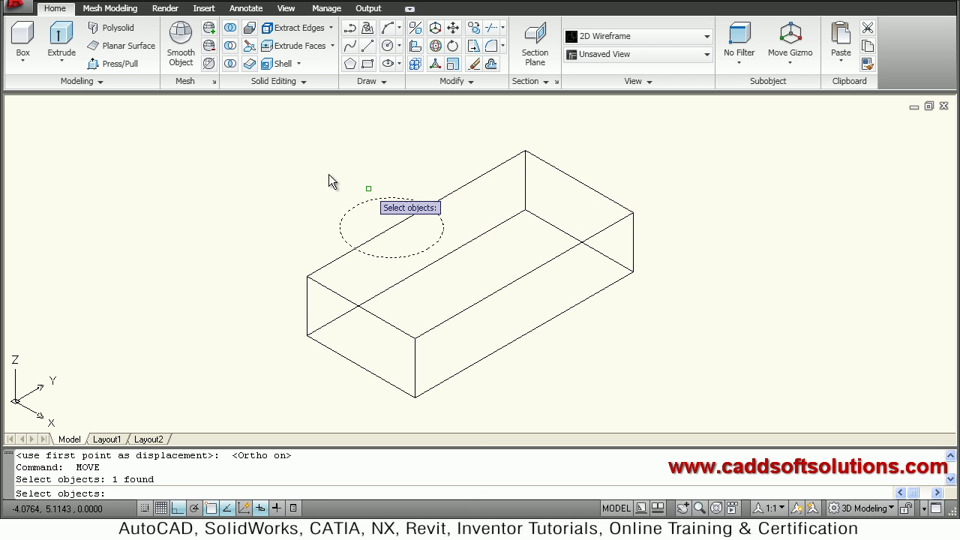
key(Return)
click(275, 173)
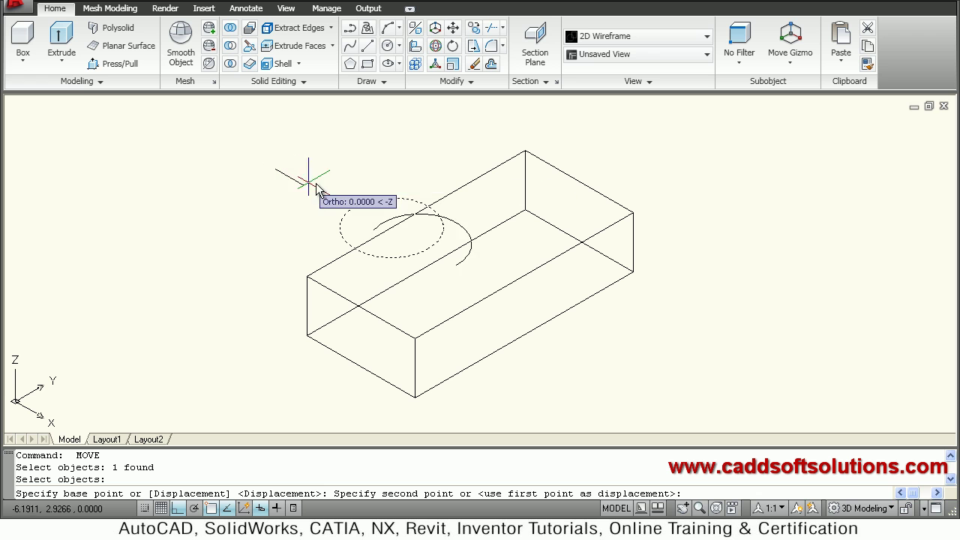
Place the circle mid-way on the box top and pull it into a 4-unit cylinder
click(360, 186)
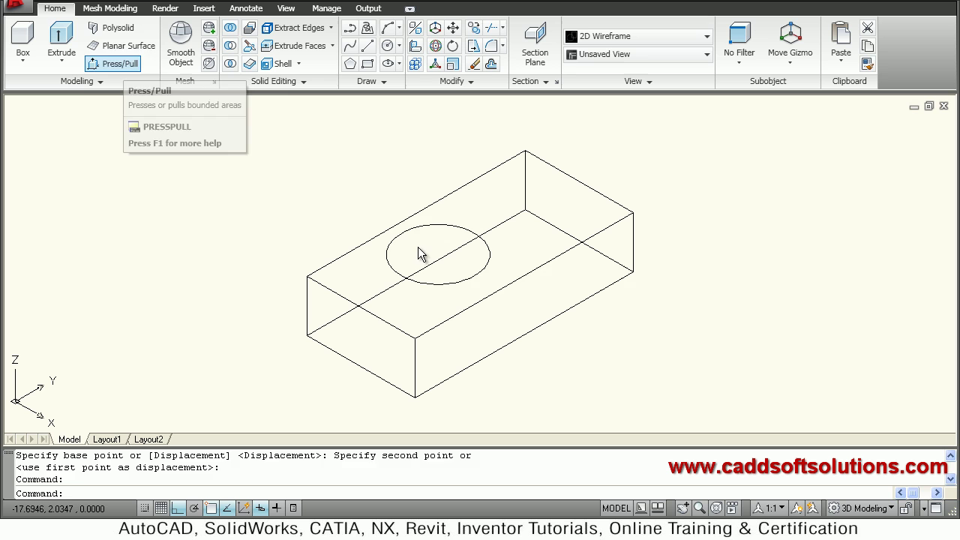
click(427, 270)
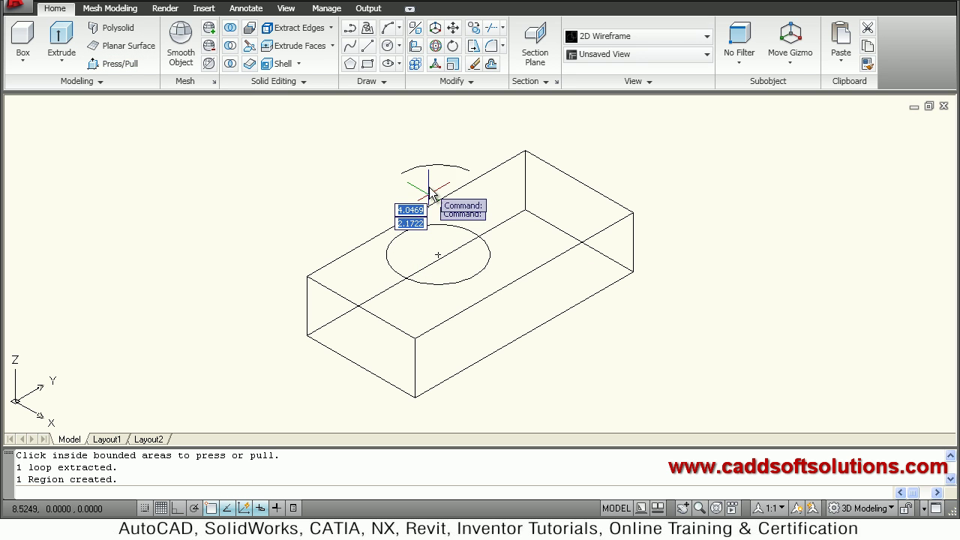
text(4)
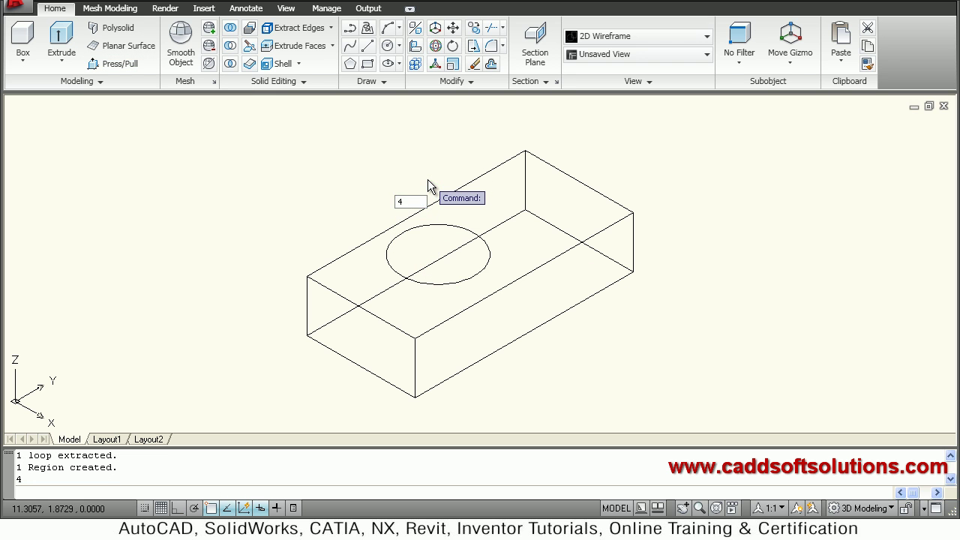
key(Return)
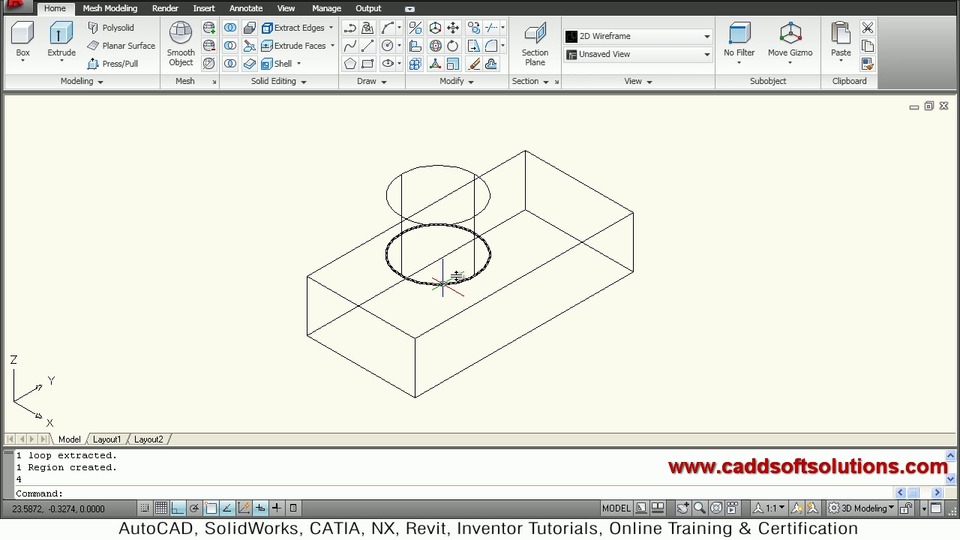
Apply the Conceptual visual style and orbit to view the model from below
click(685, 60)
click(787, 71)
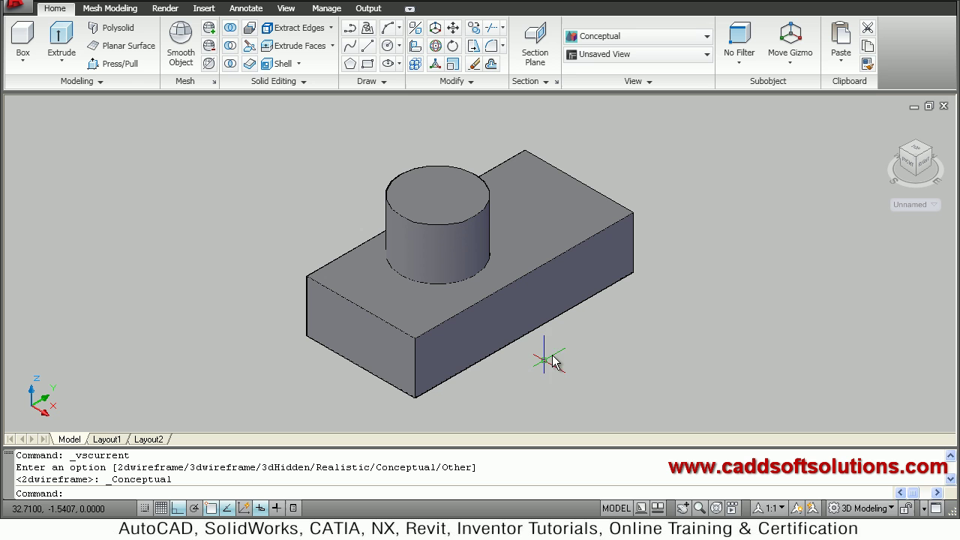
shift+middle_drag(545, 353, 558, 267)
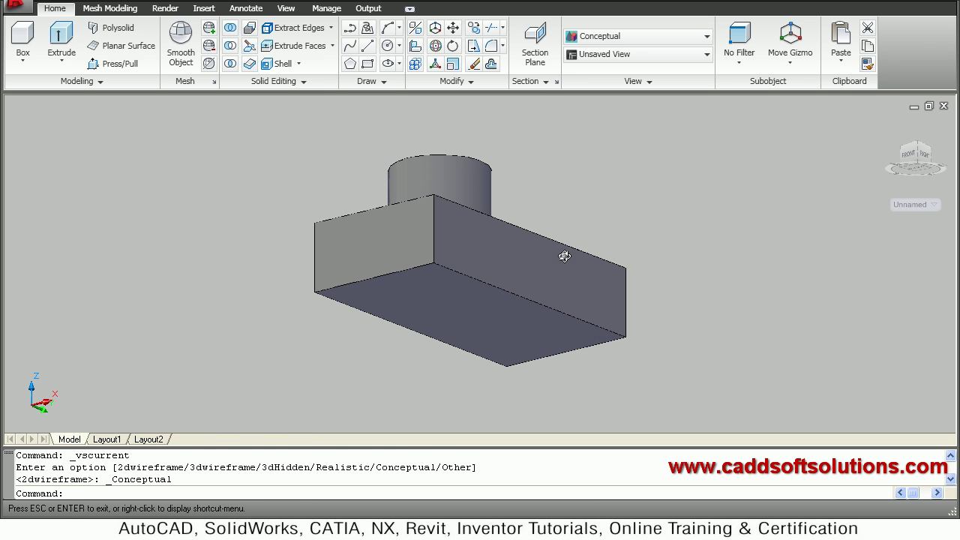
mouse_move(572, 337)
shift+middle_down()
mouse_move(658, 339)
mouse_move(493, 270)
mouse_move(502, 287)
shift+middle_up()
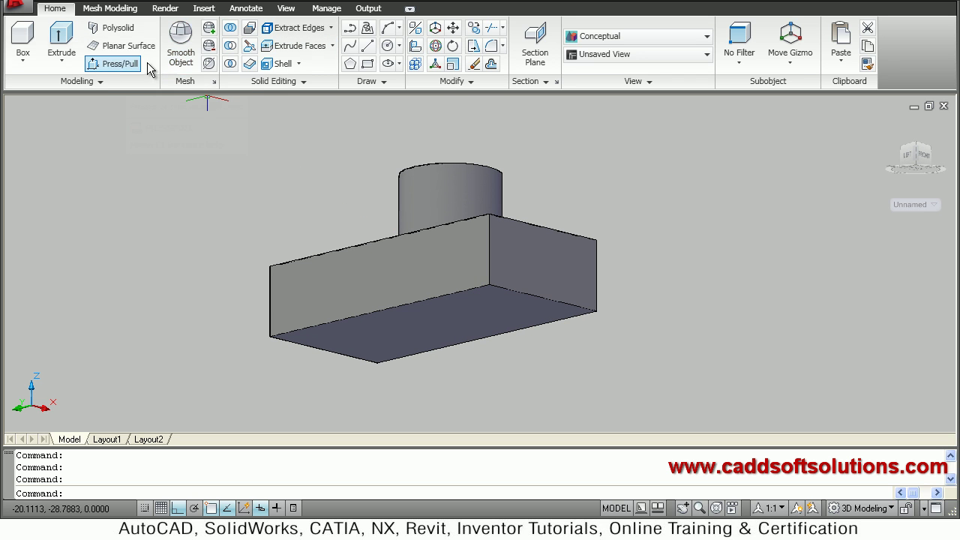
Shell the box-and-cylinder solid with 0.1 offset, removing its bottom face
click(299, 65)
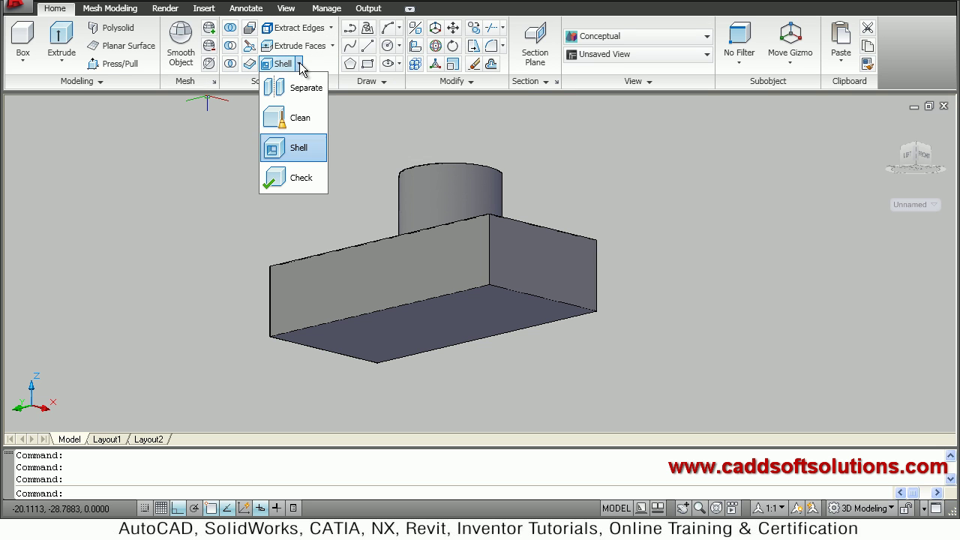
click(294, 154)
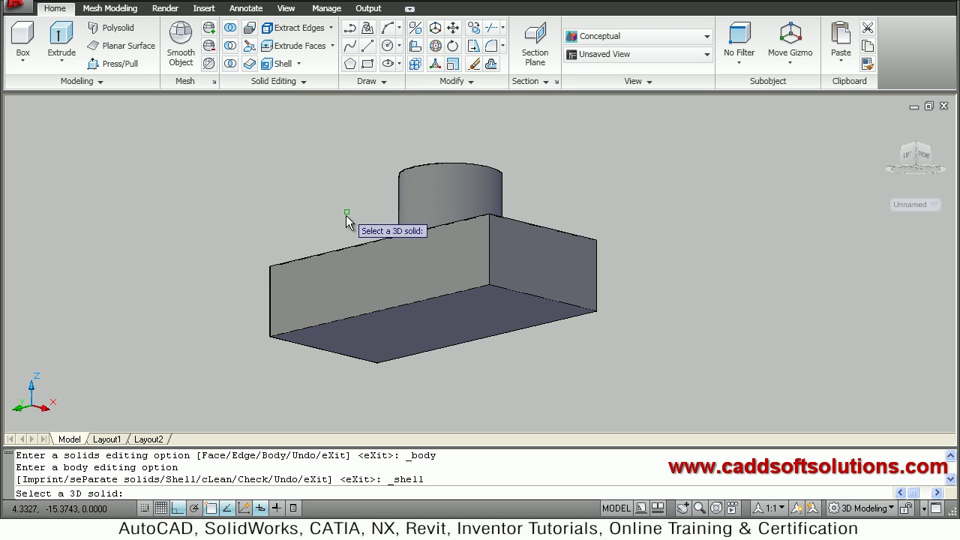
click(362, 261)
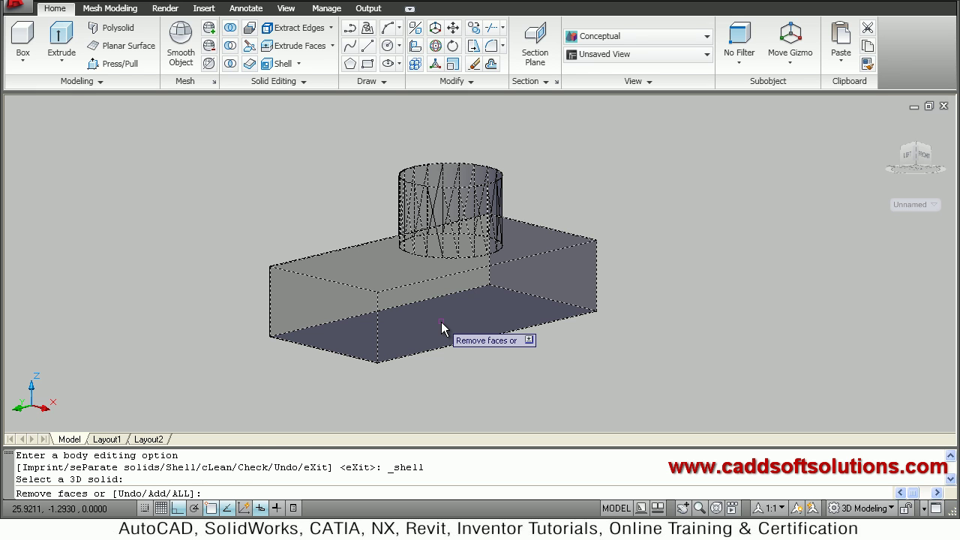
click(441, 322)
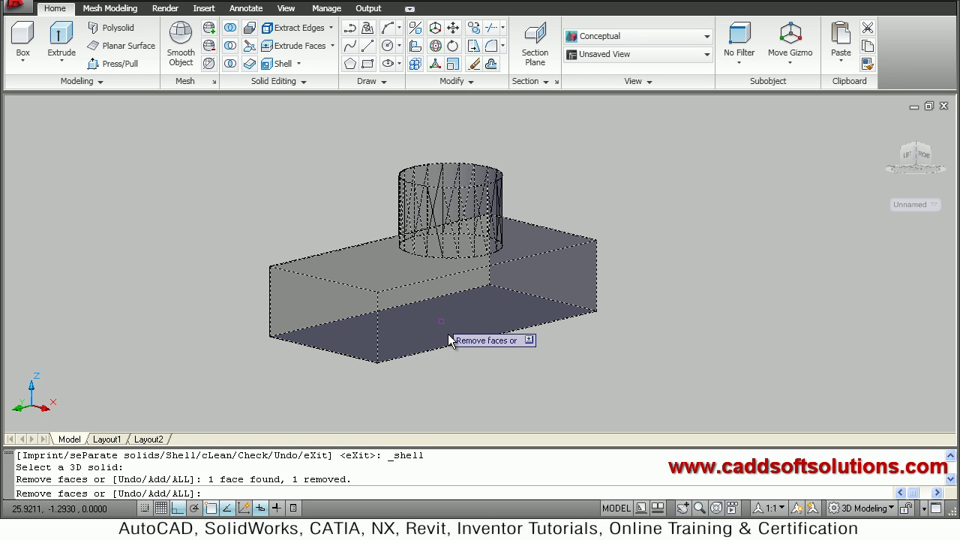
key(Return)
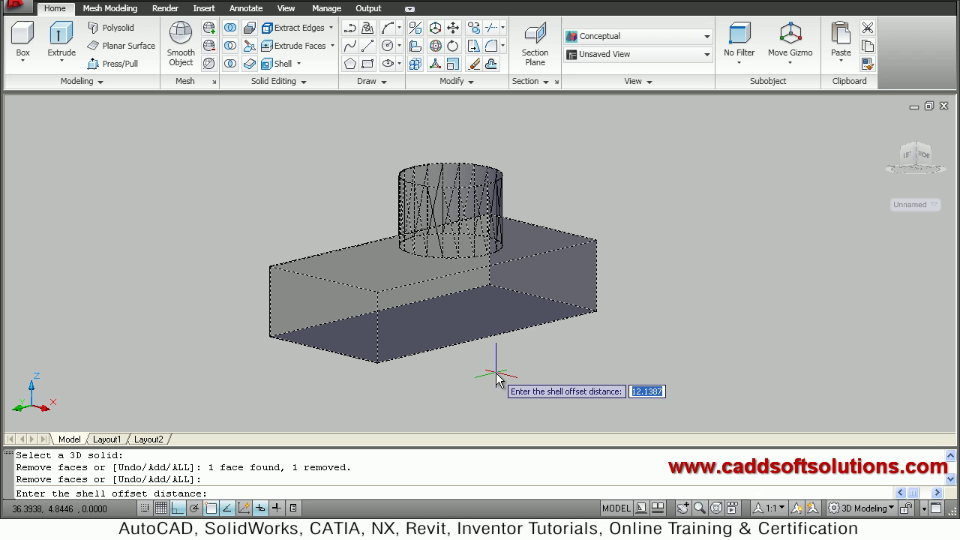
click(492, 383)
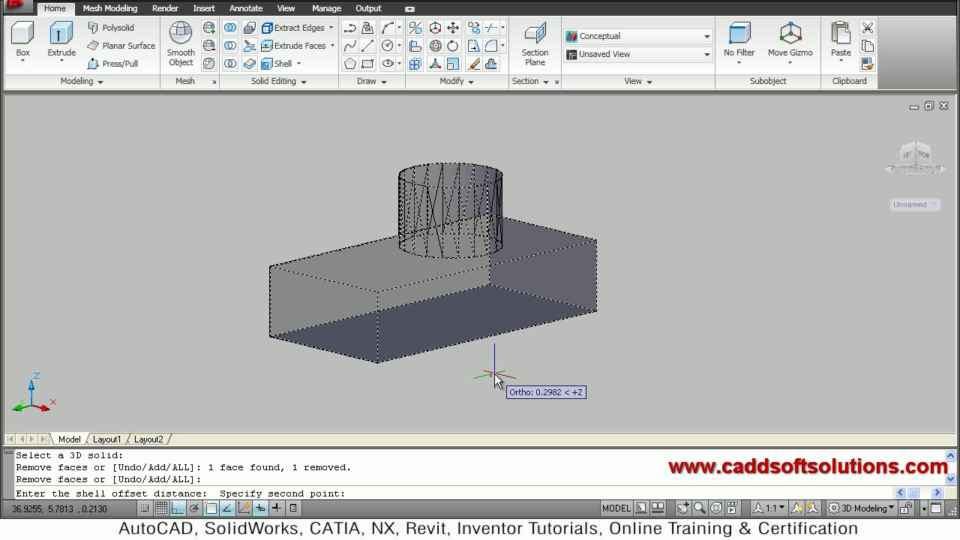
text(0)
key(Return)
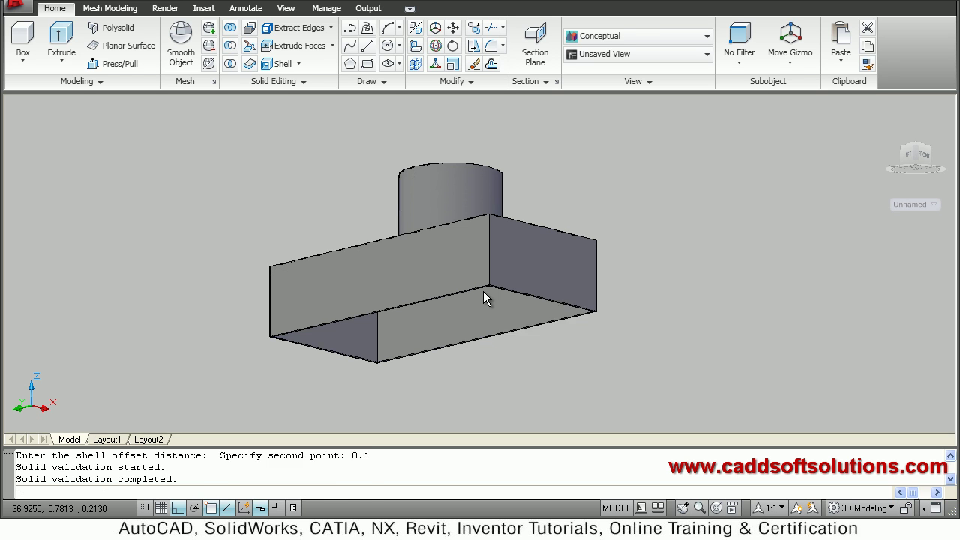
click(520, 407)
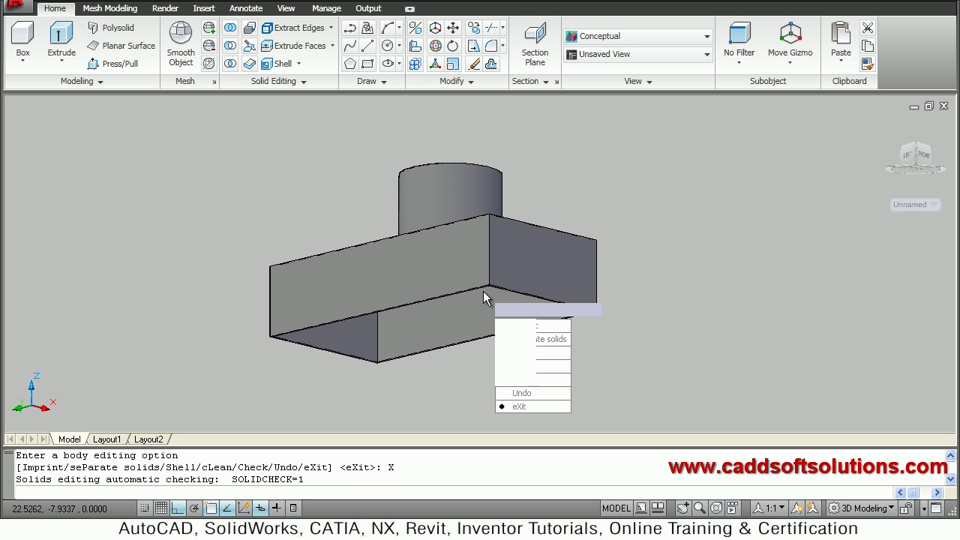
click(521, 379)
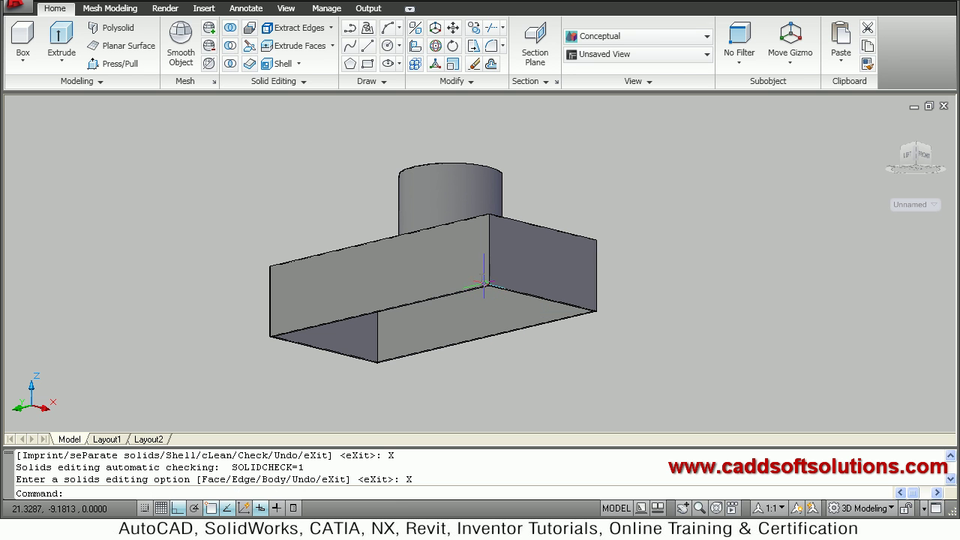
Undo back to the unshelled solid and orbit to view it from above
mouse_move(475, 270)
shift+middle_down()
mouse_move(521, 156)
mouse_move(380, 176)
mouse_move(398, 220)
shift+middle_up()
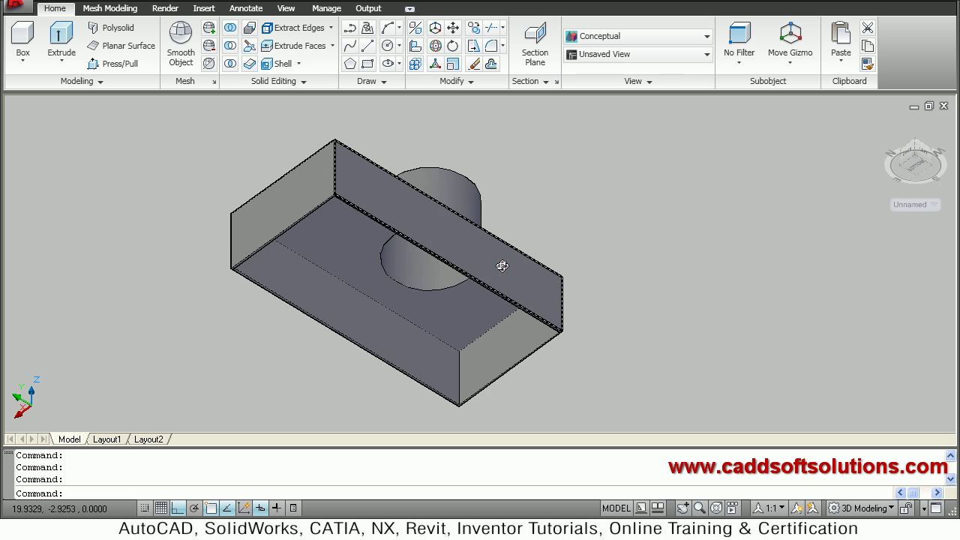
key(ctrl+z)
key(ctrl+z)
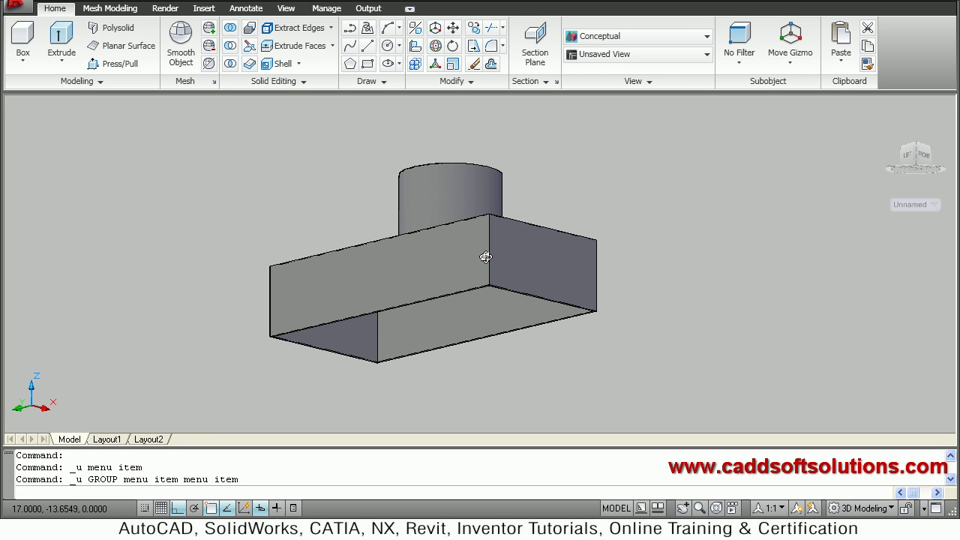
key(ctrl+z)
shift+middle_drag(498, 196, 495, 290)
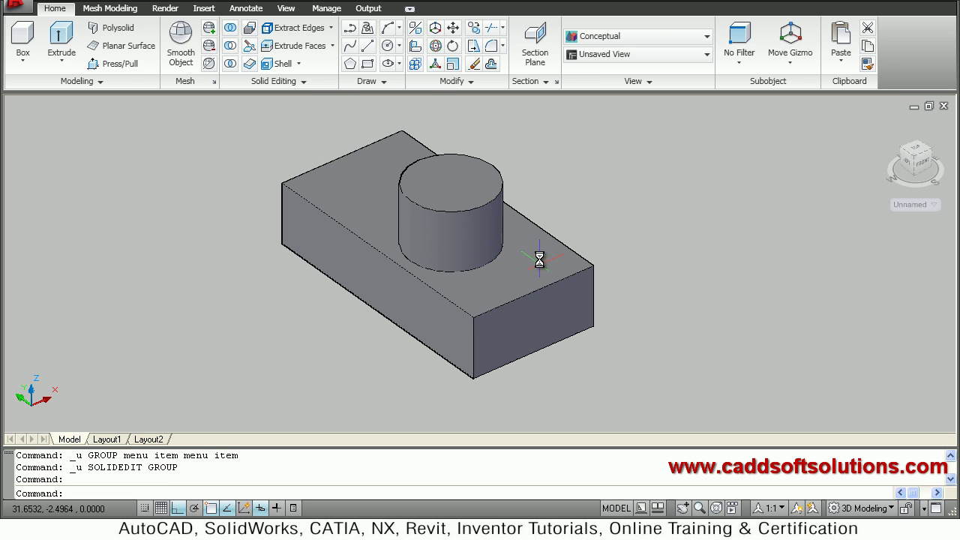
Shell the solid at 0.2 thickness, removing the cylinder top and box end faces
click(471, 205)
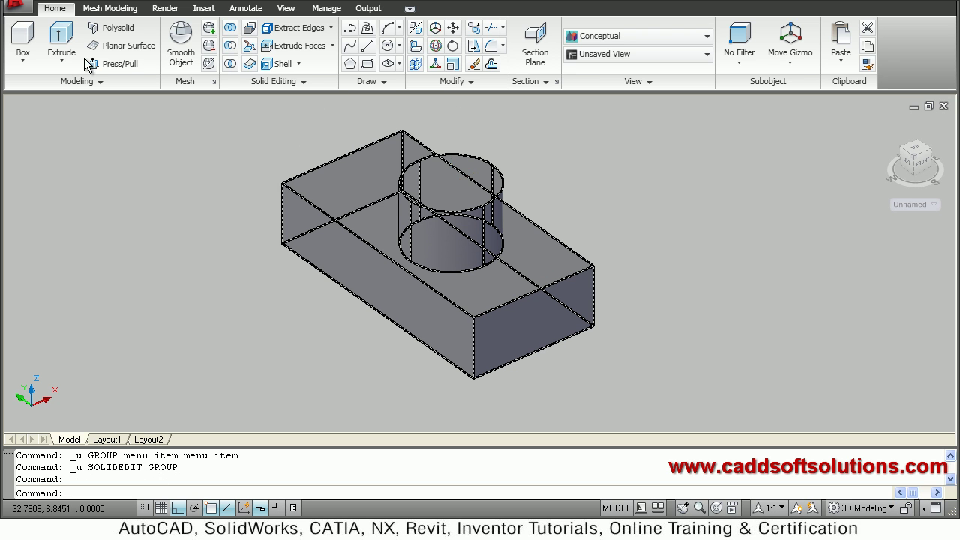
click(284, 63)
click(448, 282)
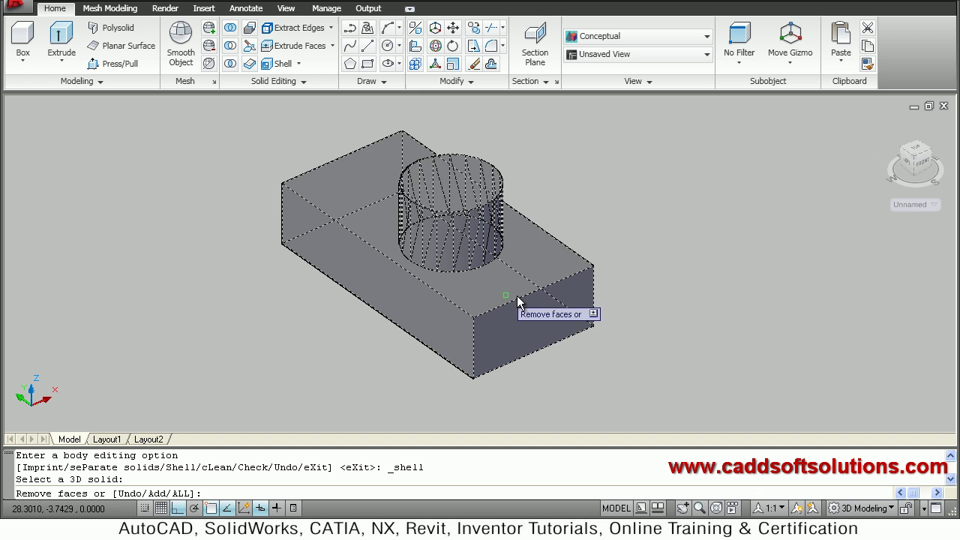
click(443, 174)
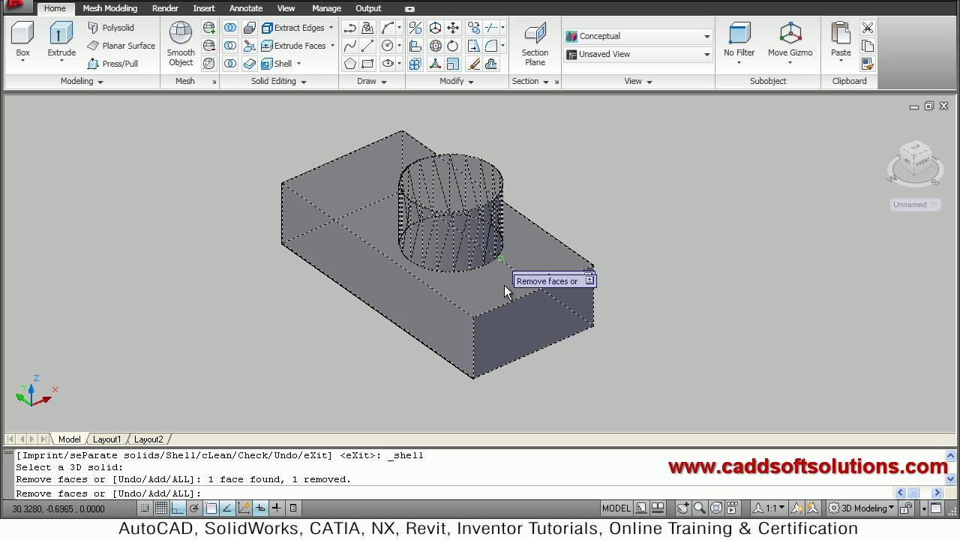
click(510, 331)
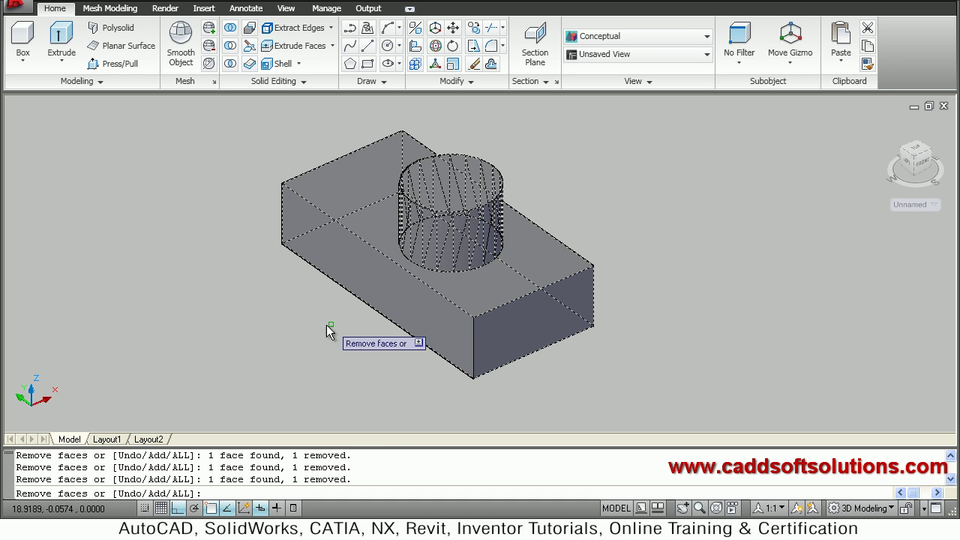
key(Return)
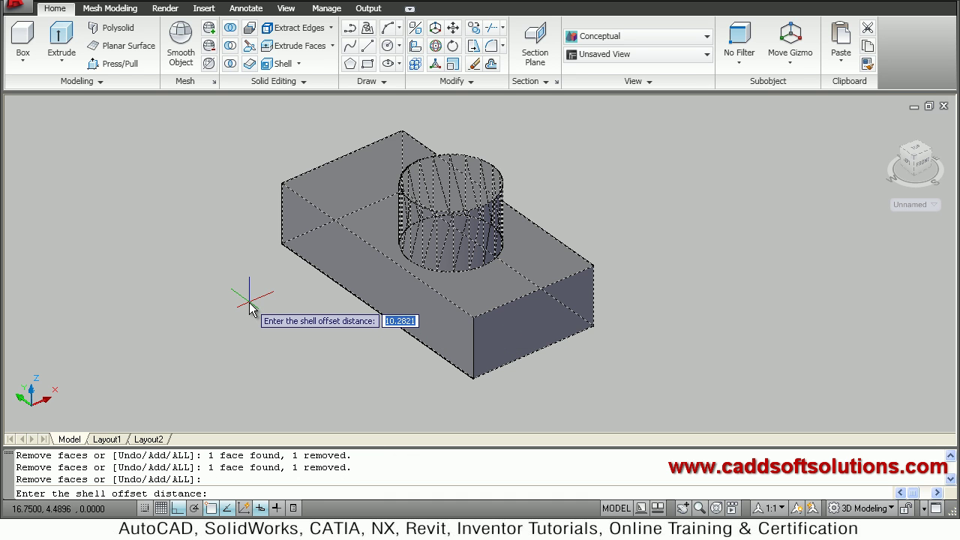
text(0.2)
key(Return)
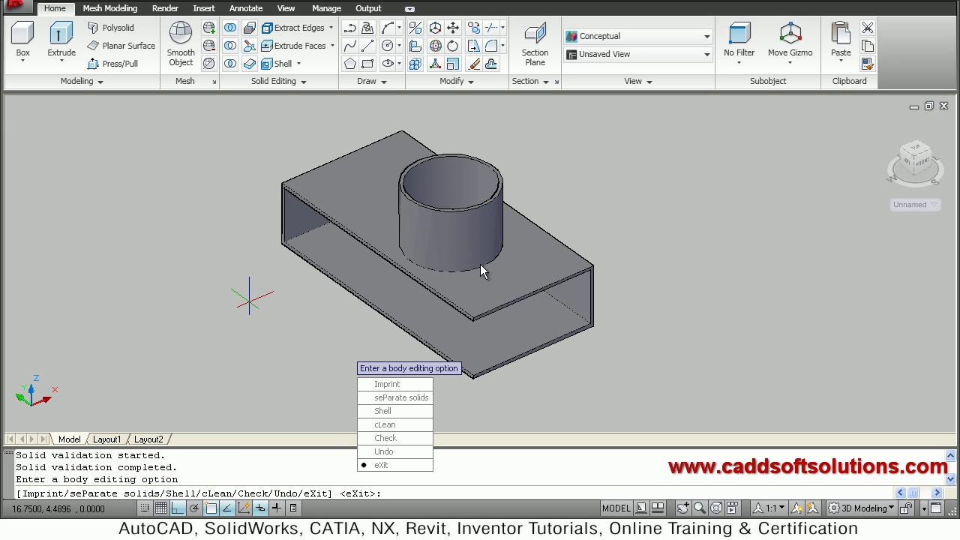
key(Escape)
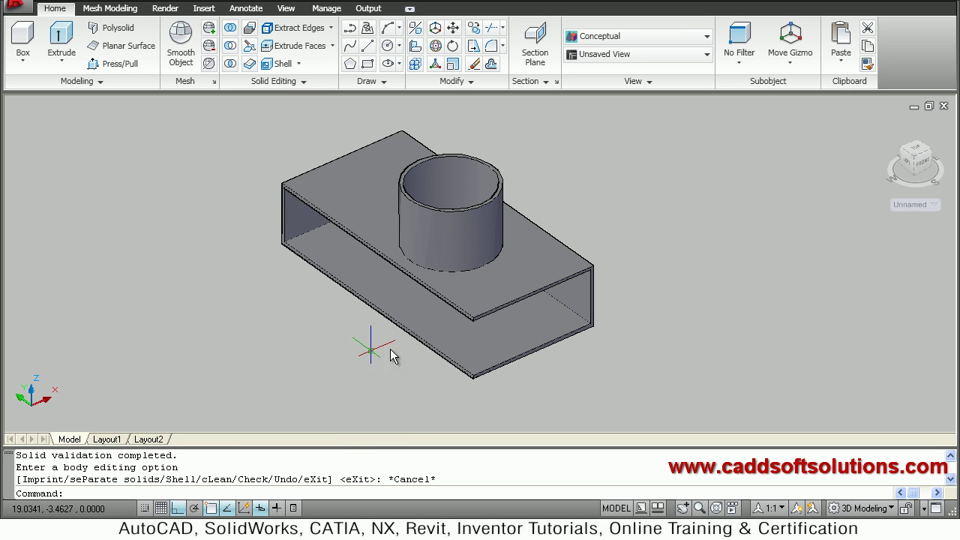
shift+middle_drag(402, 305, 414, 254)
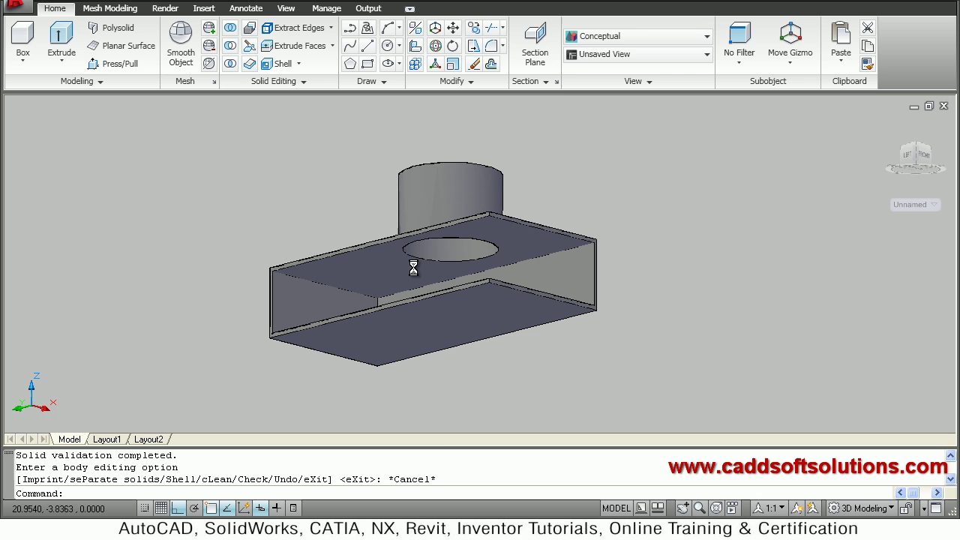
middle_drag(421, 238, 448, 288)
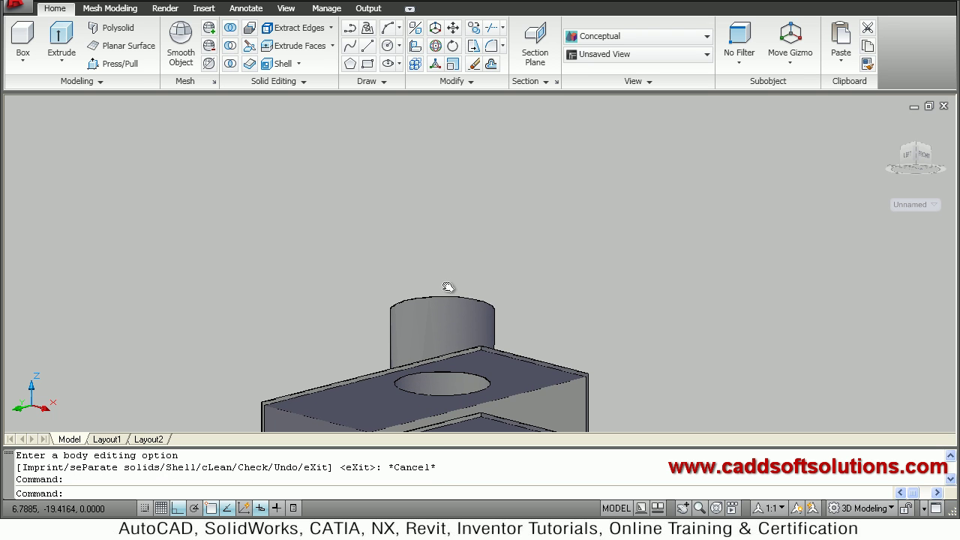
mouse_move(425, 343)
shift+middle_down()
mouse_move(421, 376)
mouse_move(424, 368)
shift+middle_up()
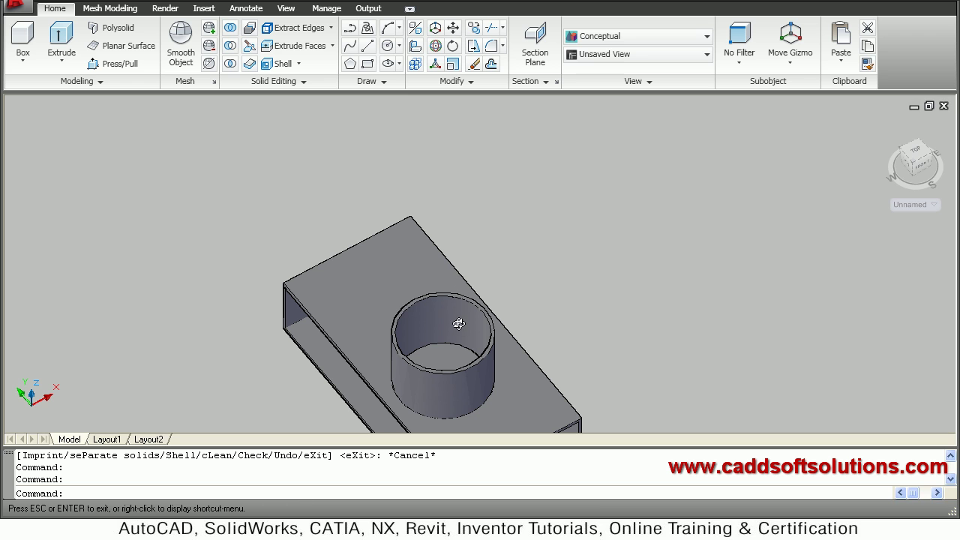
shift+middle_drag(446, 382, 470, 338)
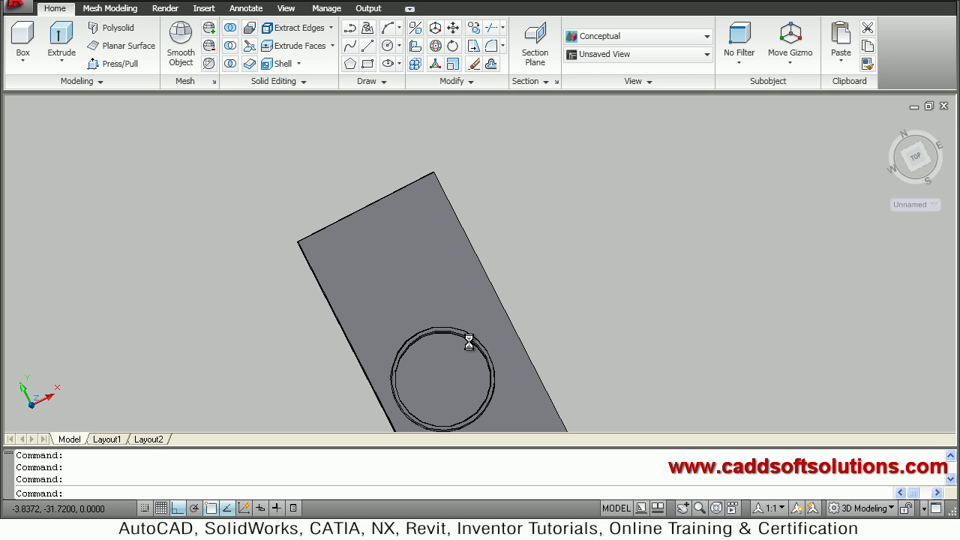
shift+middle_drag(478, 187, 459, 233)
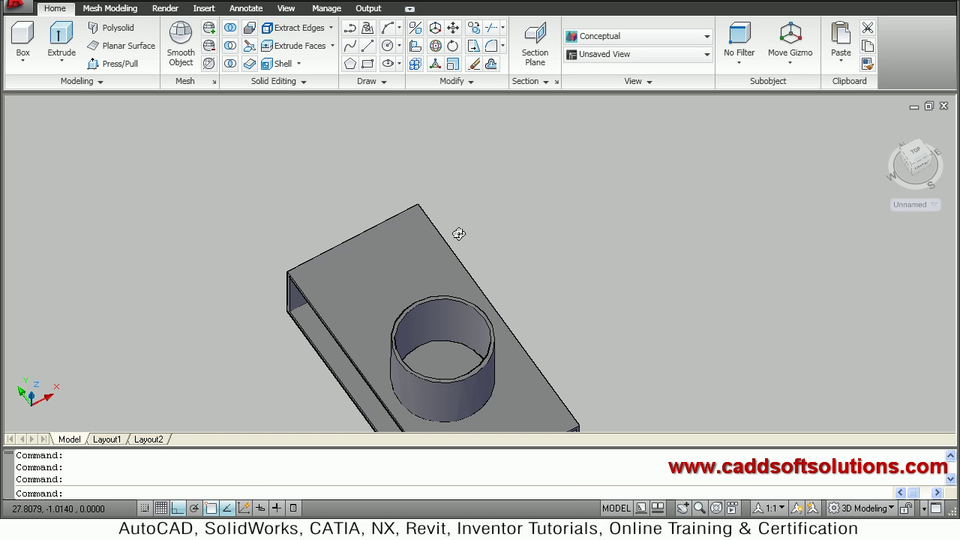
mouse_move(448, 180)
shift+middle_down()
mouse_move(466, 257)
mouse_move(465, 125)
shift+middle_up()
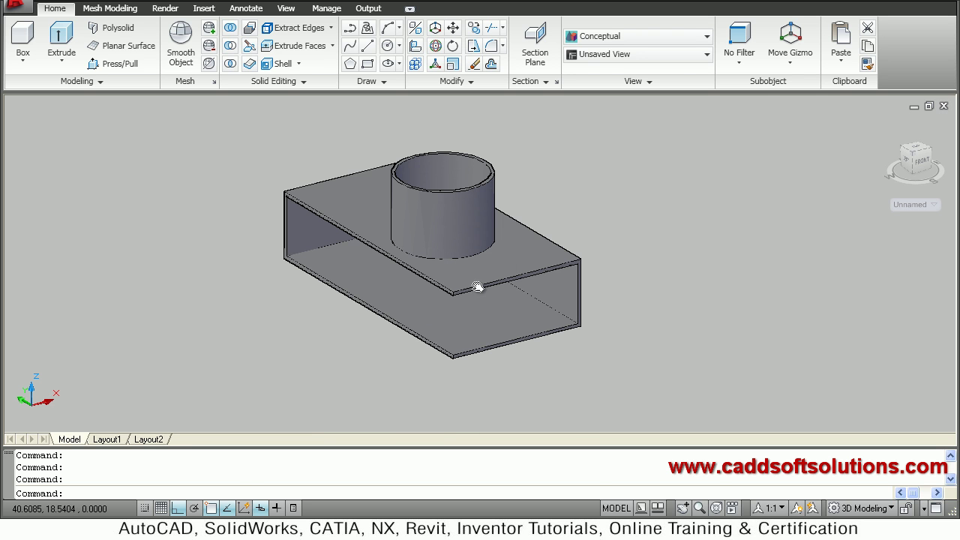
shift+middle_drag(480, 285, 486, 198)
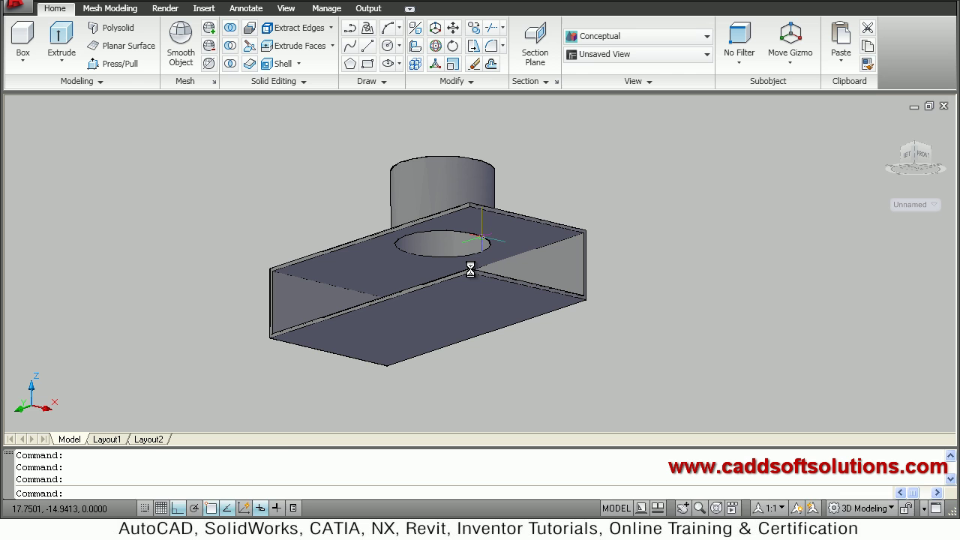
shift+middle_drag(470, 268, 471, 242)
mouse_move(478, 197)
shift+middle_down()
mouse_move(470, 202)
mouse_move(475, 260)
mouse_move(457, 187)
shift+middle_up()
shift+middle_drag(458, 274, 459, 242)
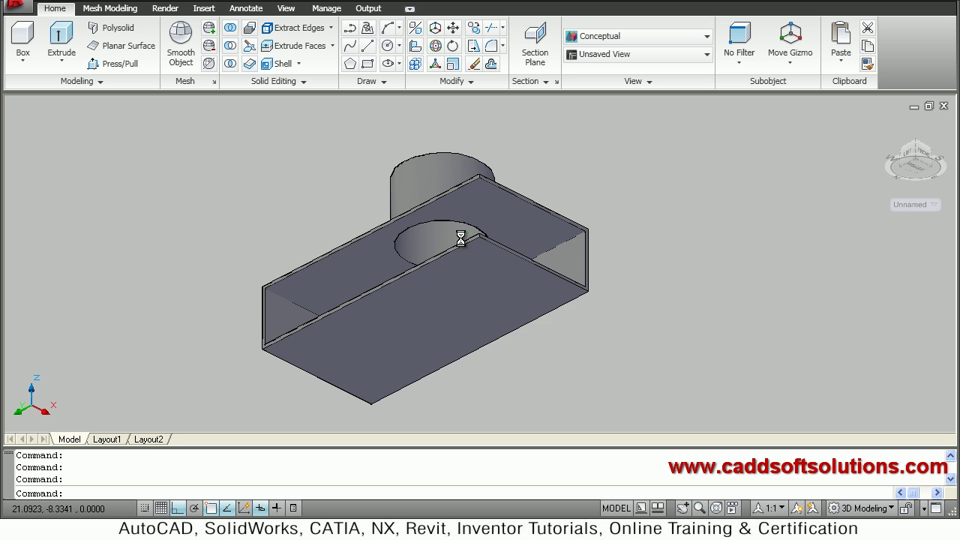
scroll(460, 239, up, 2)
scroll(466, 218, up, 3)
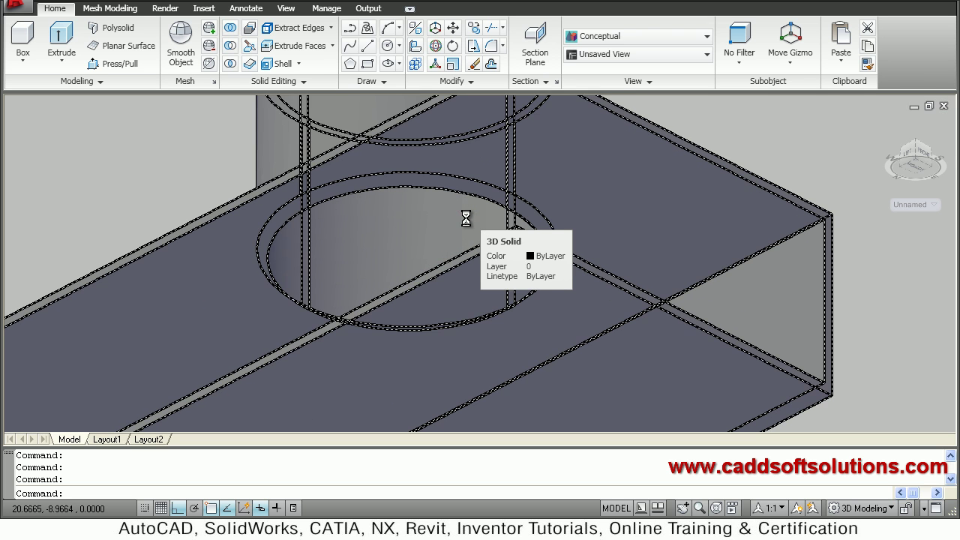
scroll(466, 218, down, 3)
scroll(465, 218, down, 2)
scroll(466, 219, down, 2)
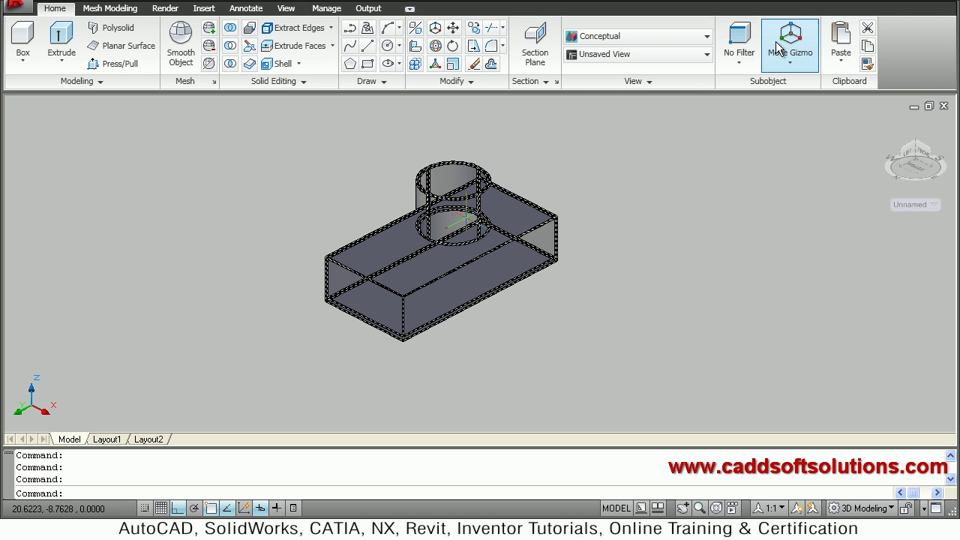